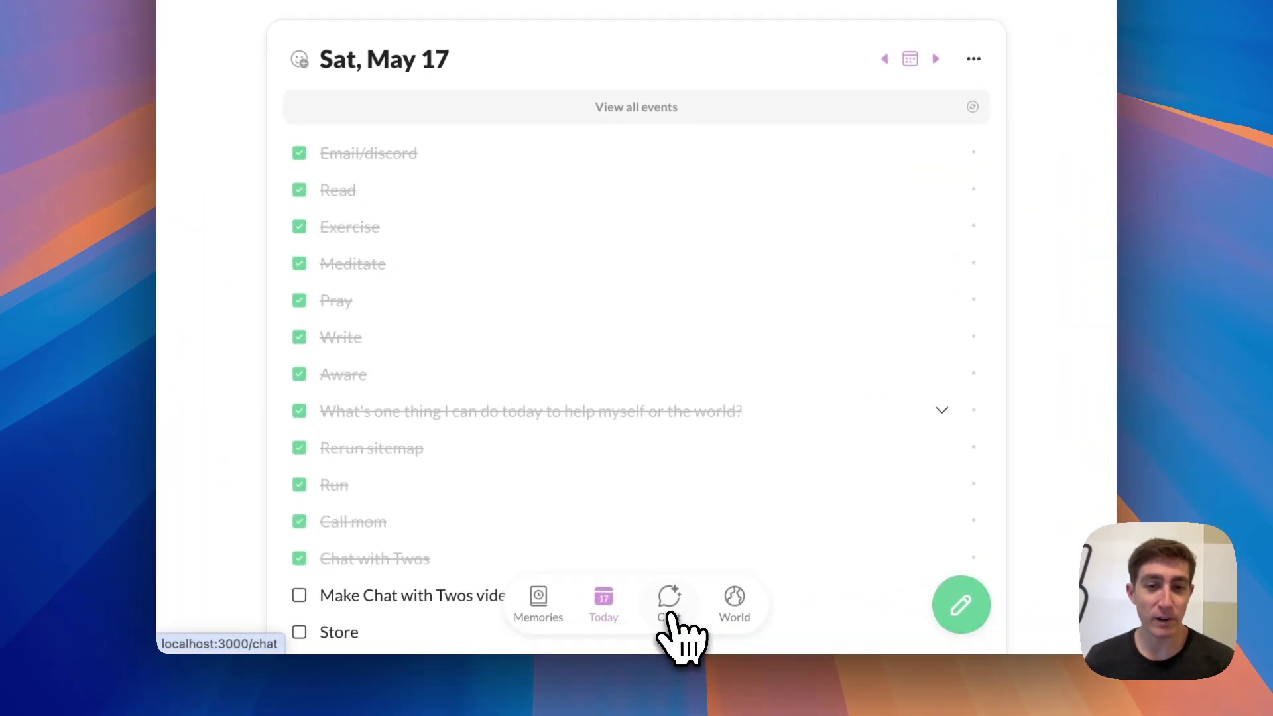
Ask Twos Chat about June plans, Joe's Chipotle order, and quotes from Marcus Aurelius's Meditations
click(671, 616)
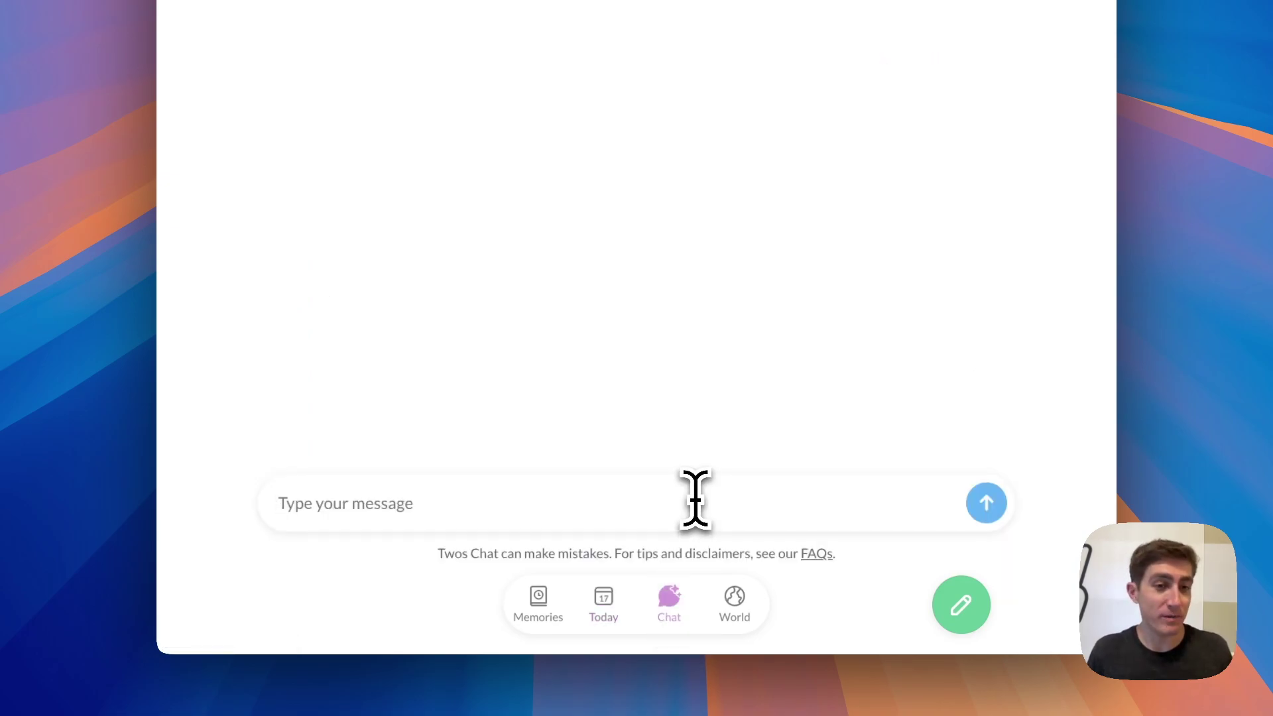
text(What do I have in June?)
key(Return)
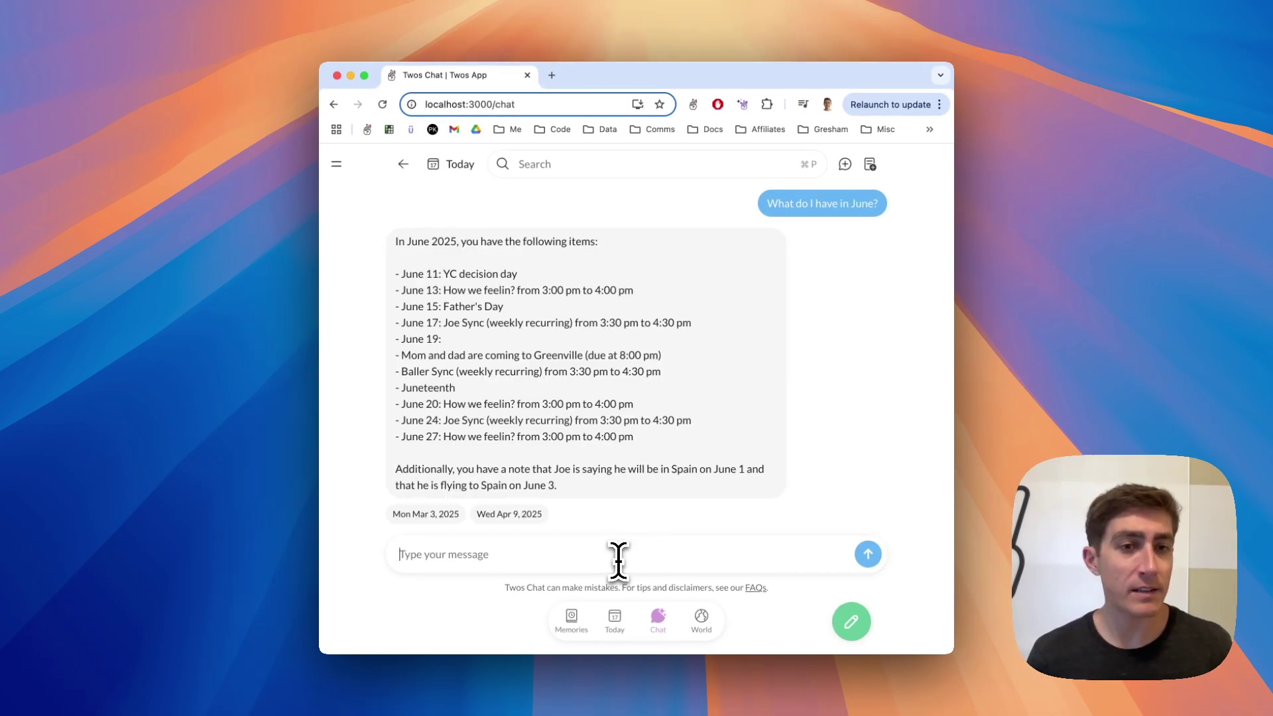
text(What's Joe's)
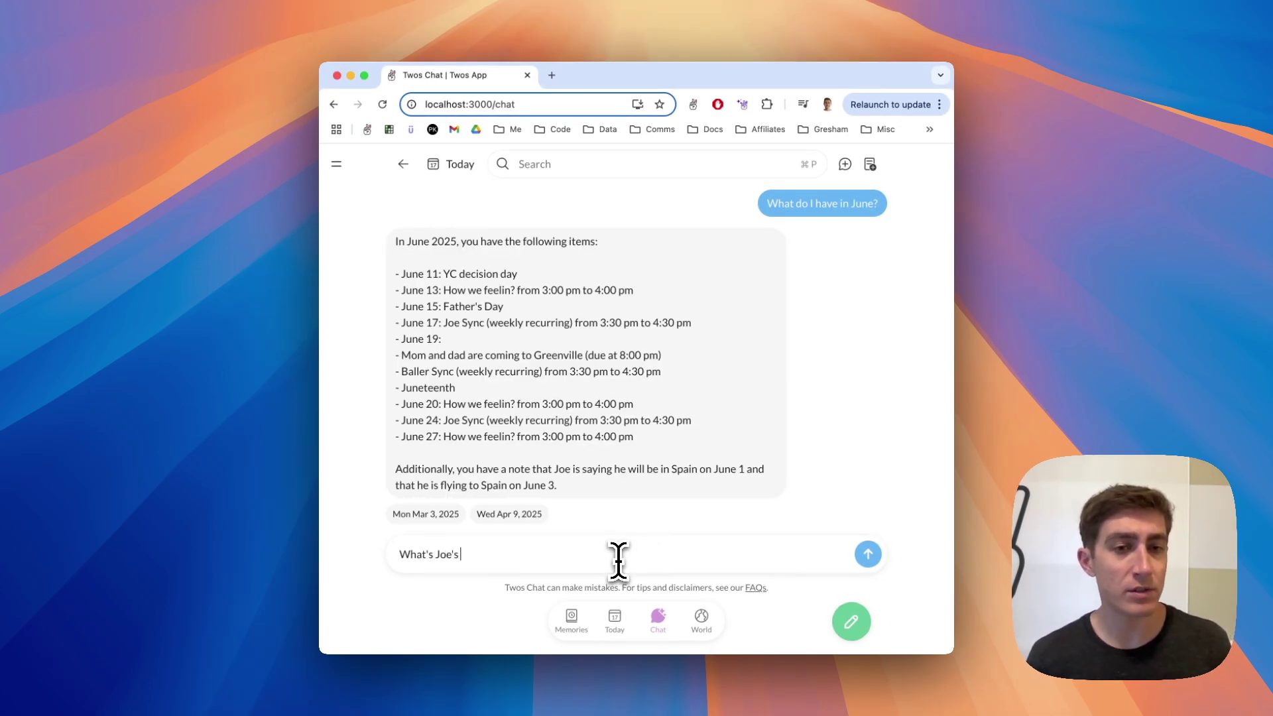
text( chipotle order?)
key(Return)
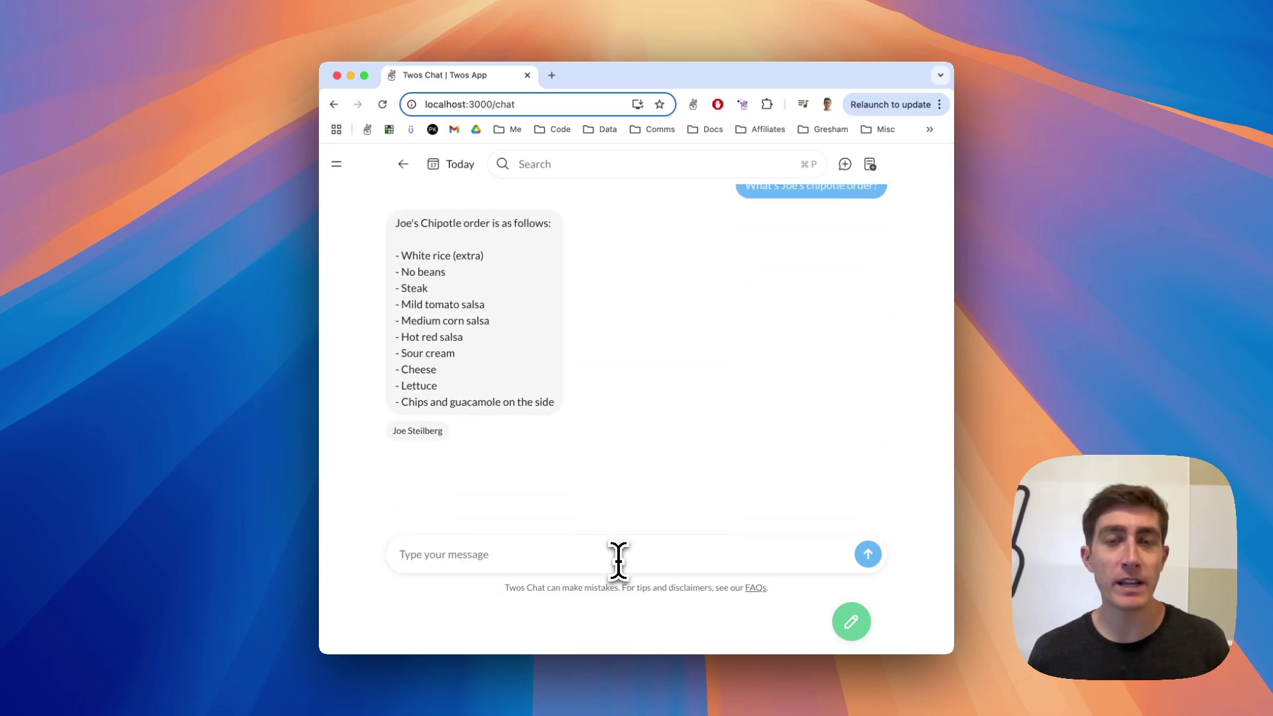
text(What are some quotes from Meditations by Marcus Aurelius)
key(Return)
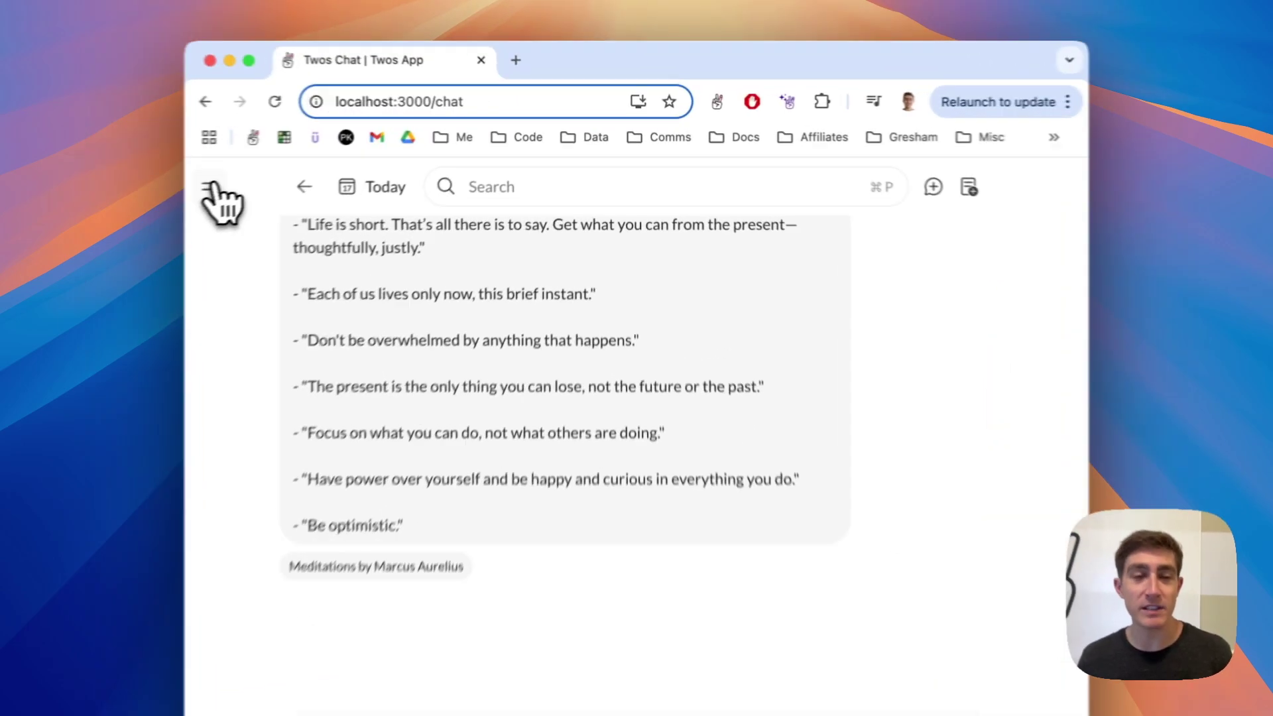
Check the Integrations settings' PALs section showing AI and Twos Chat enabled, then return to today
click(336, 164)
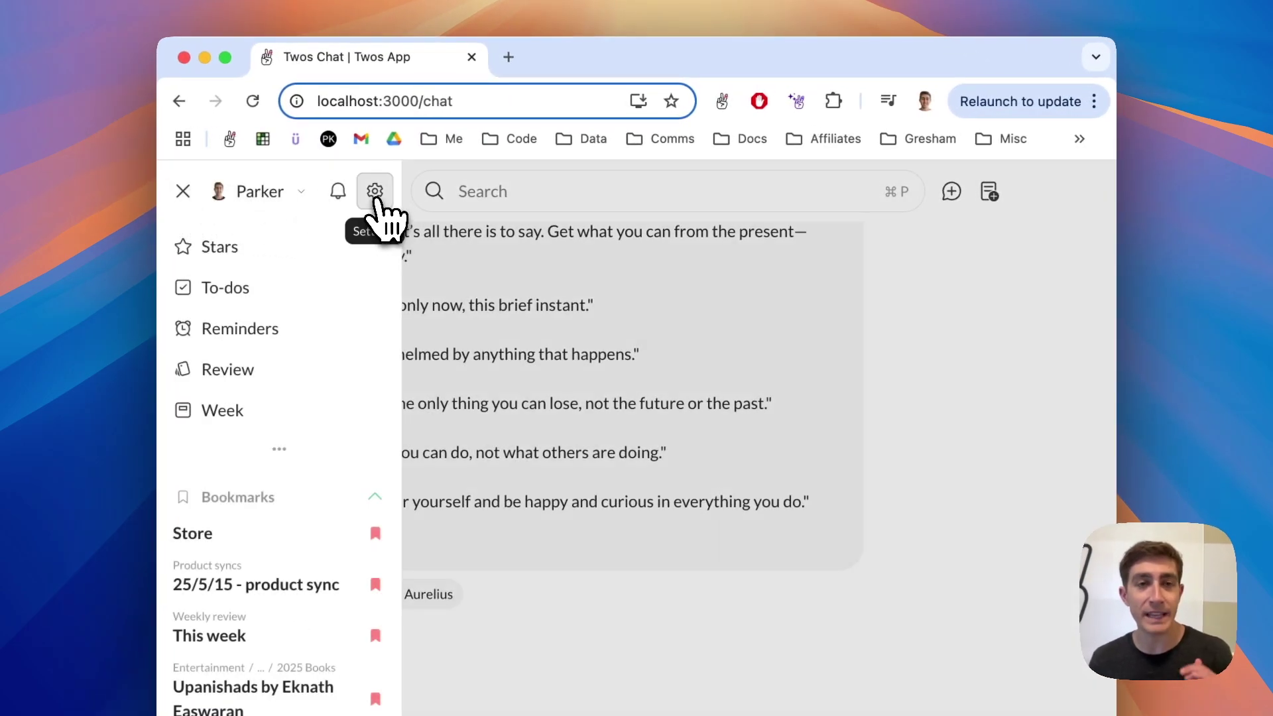
click(375, 190)
click(397, 348)
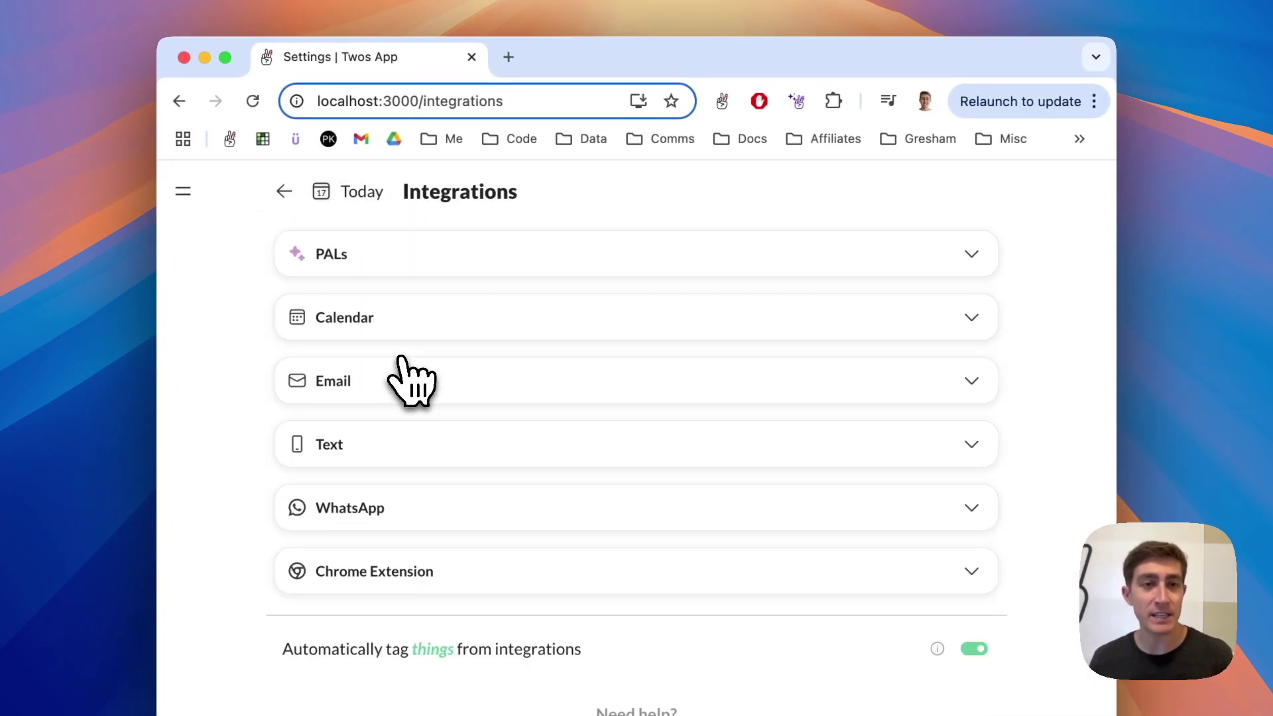
click(424, 266)
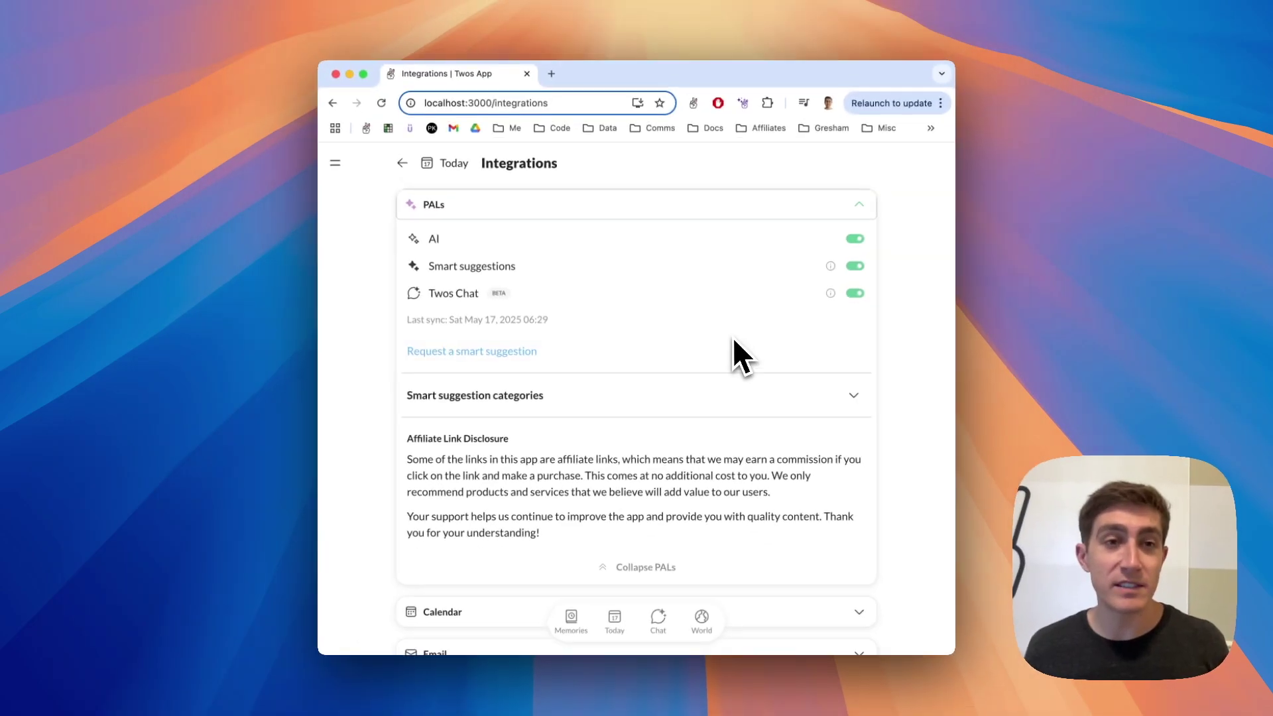
click(454, 167)
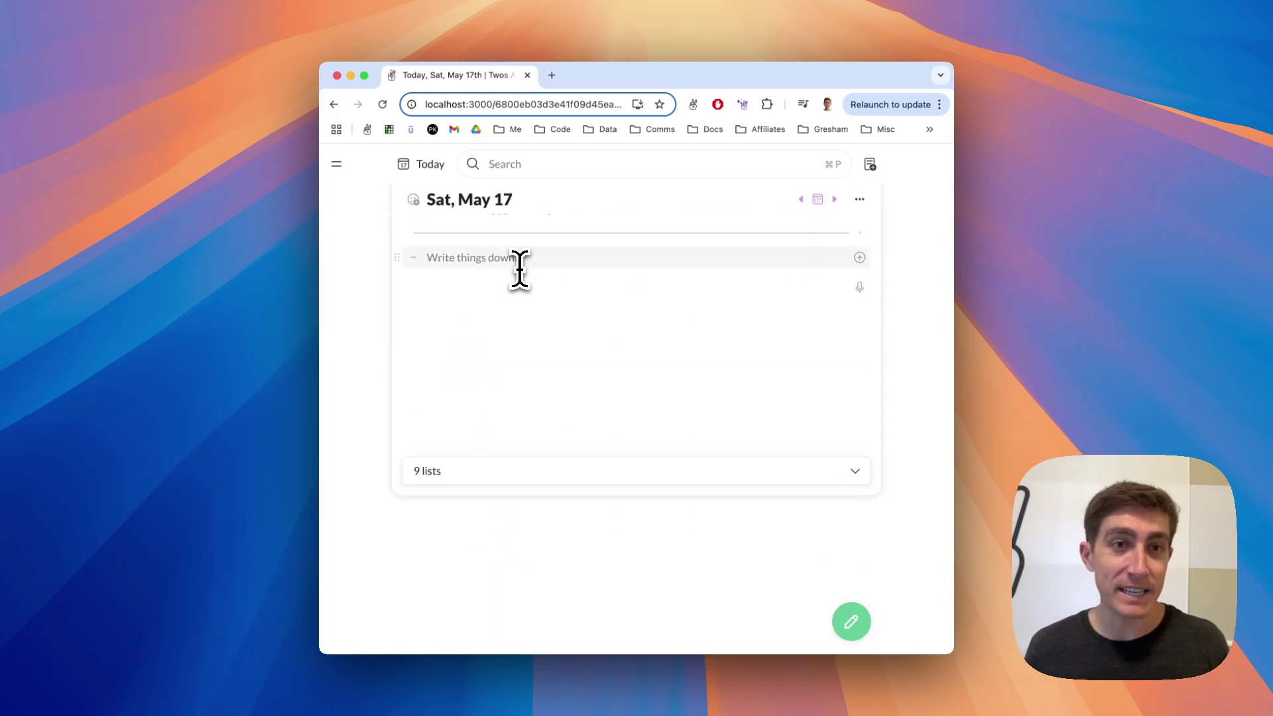
Add the line 'The name of the row next to my apartment is Parker Rd' to today's page
text(The name of the row)
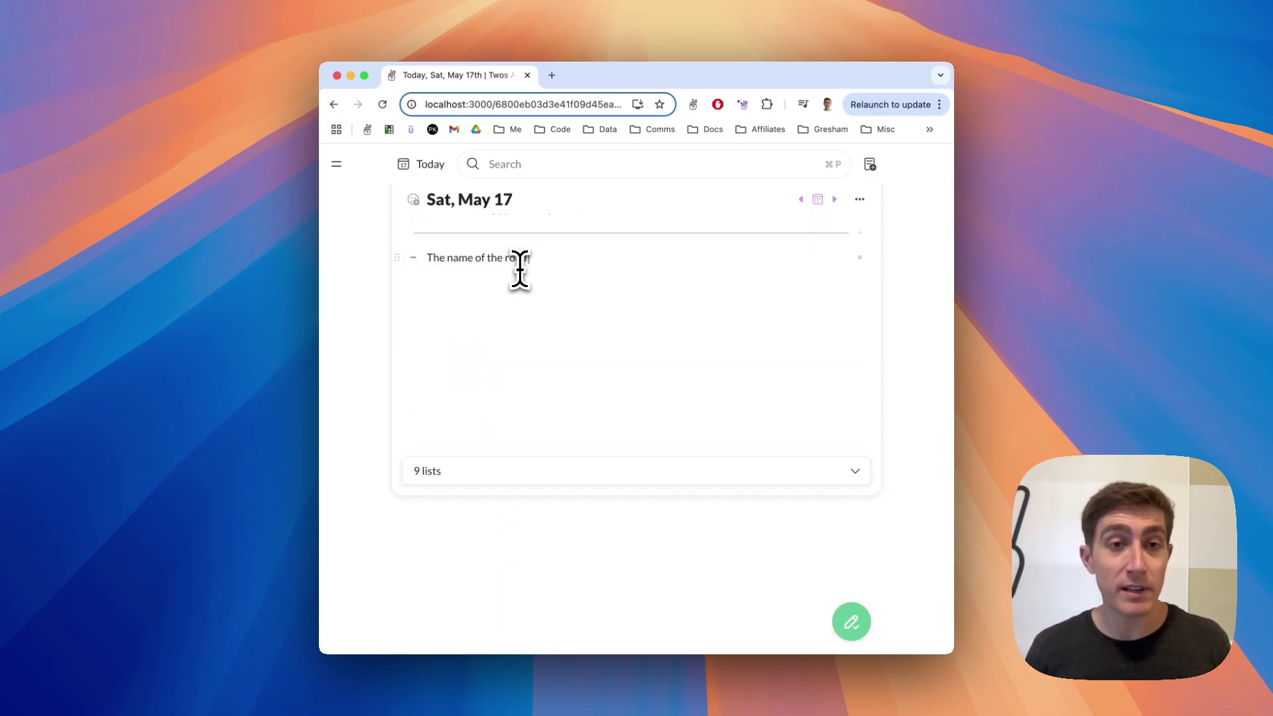
text( next to my ap)
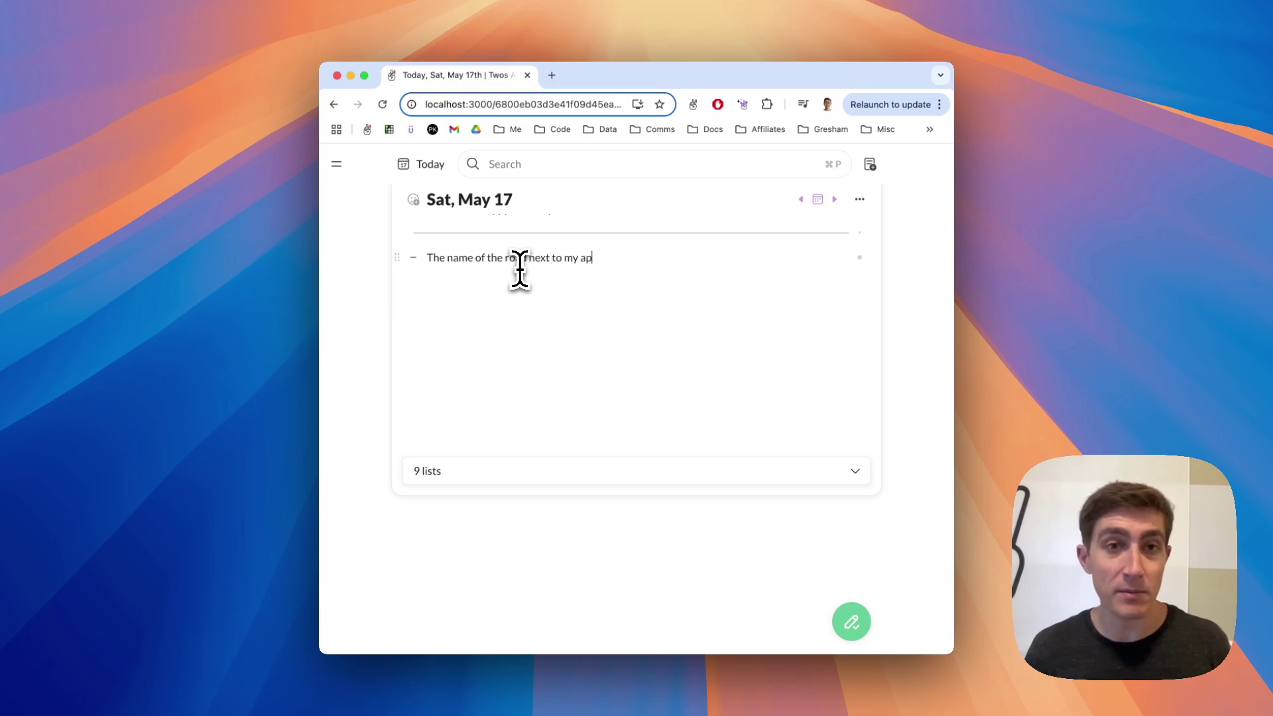
text(artment is Parker Rd)
key(Return)
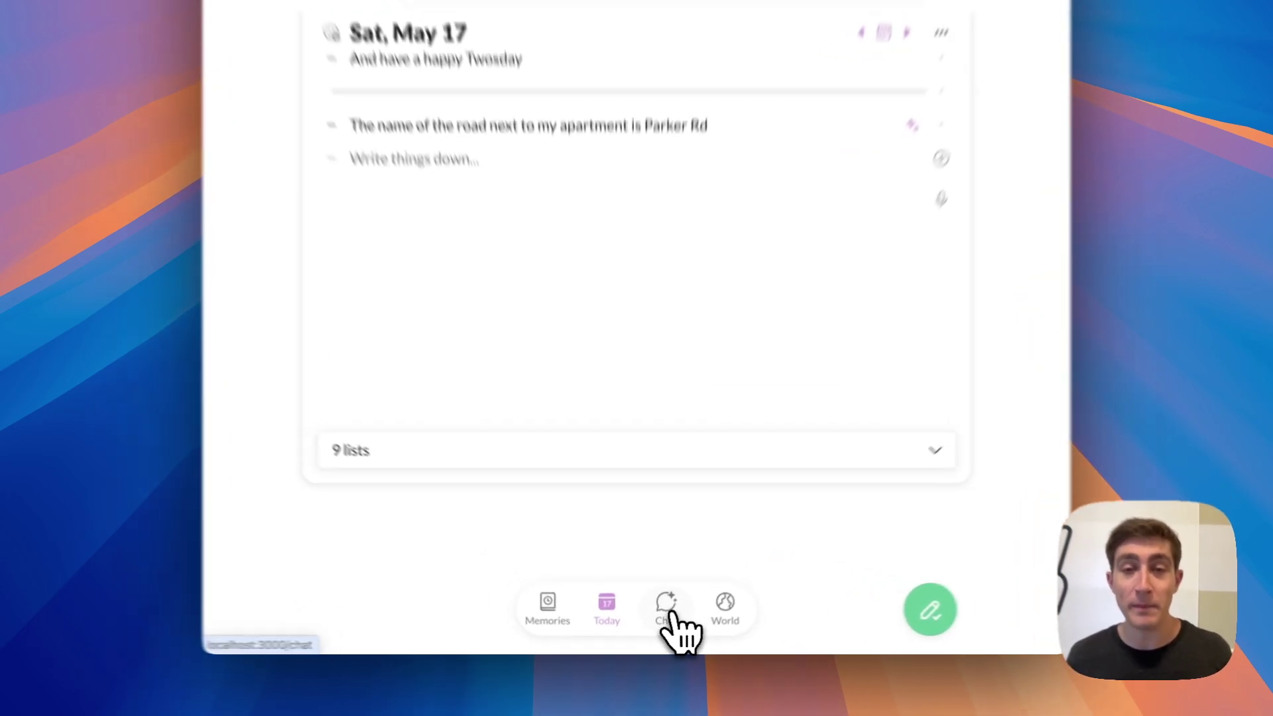
Ask Twos Chat 'What's the road next to my apartment?' to get Parker Rd back
click(669, 616)
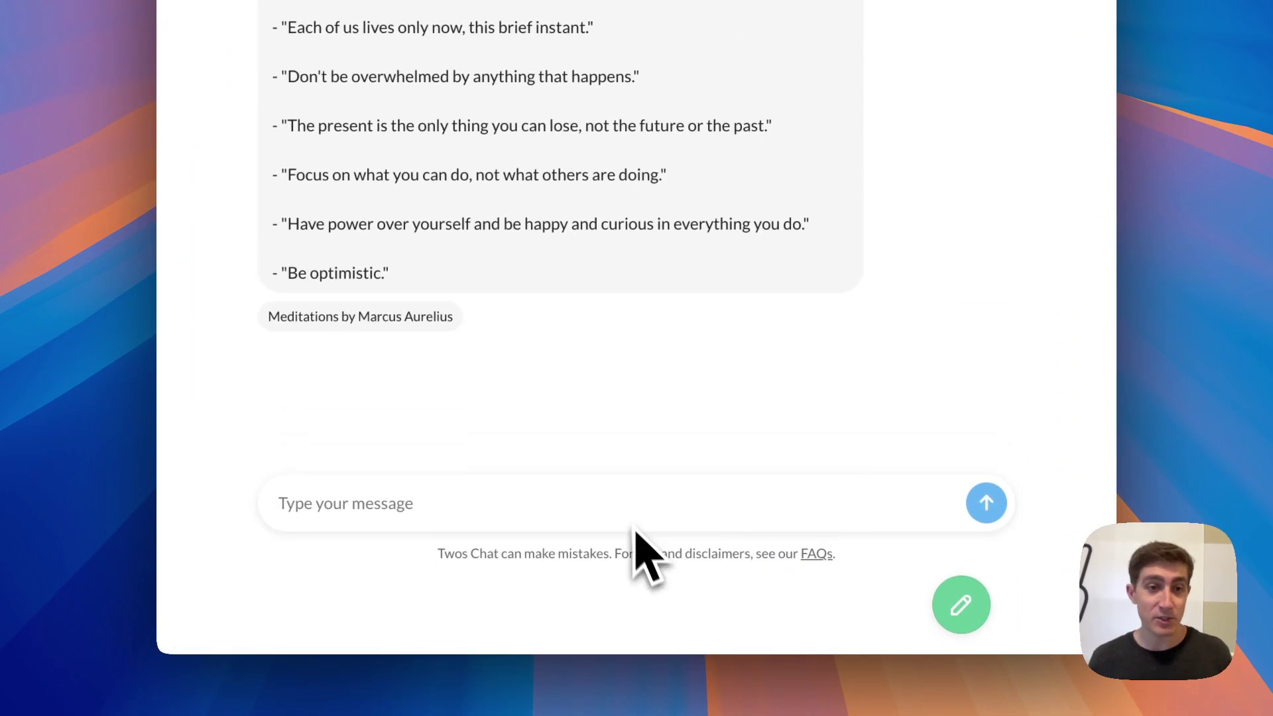
text(What's the road next to my apar)
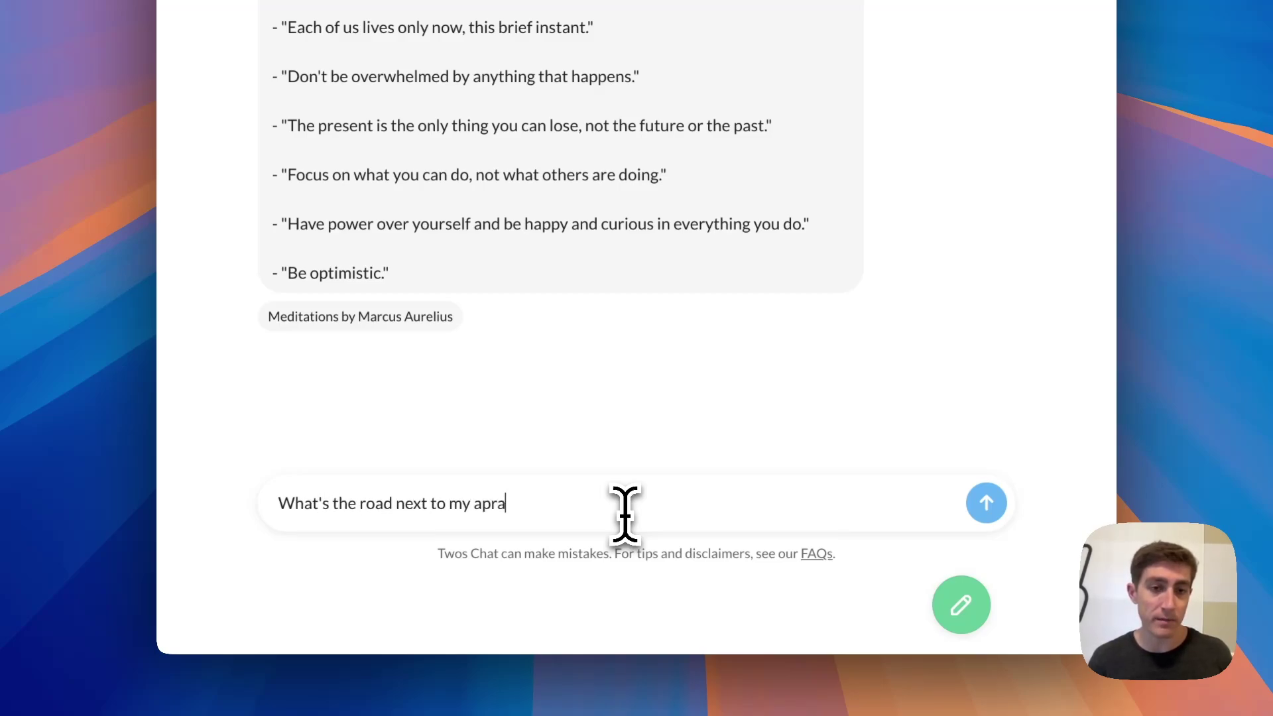
text(tment?)
key(Return)
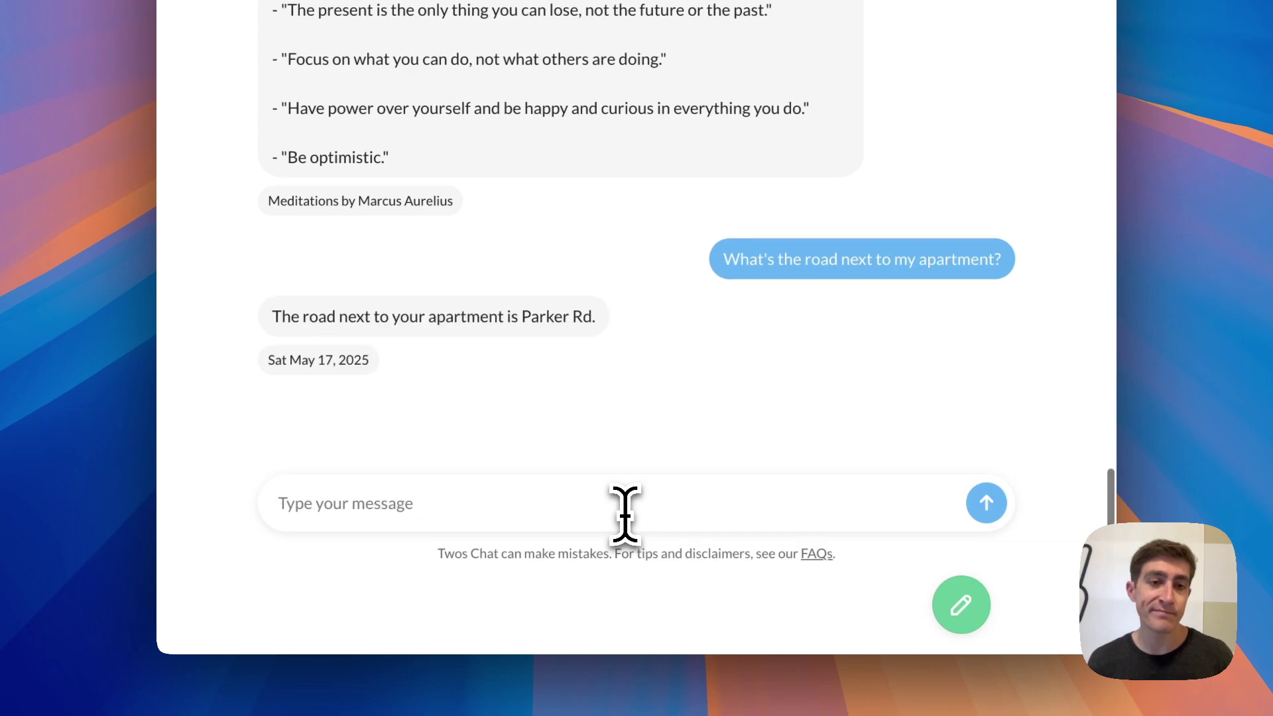